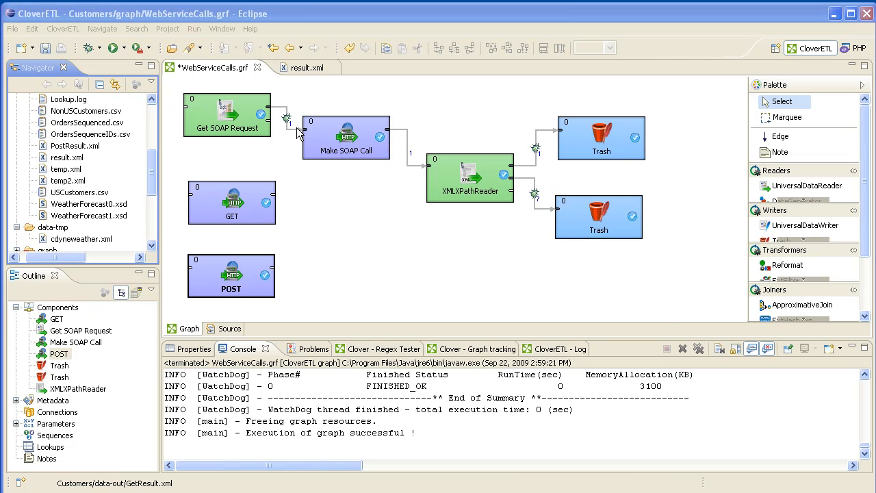
# Check the file URL in the Get SOAP Request component's properties, leaving its settings as they are
pyautogui.doubleClick(230, 121)
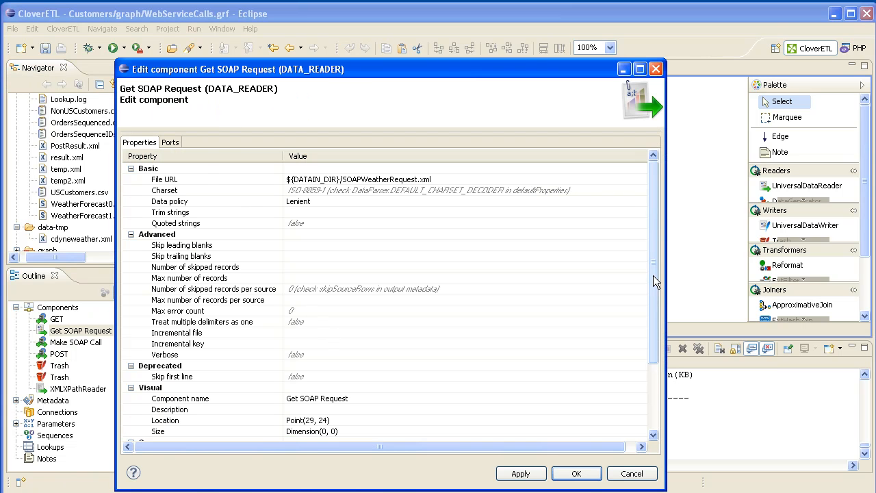
pyautogui.moveTo(658, 271)
pyautogui.mouseDown()
pyautogui.moveTo(658, 337)
pyautogui.moveTo(658, 277)
pyautogui.mouseUp()
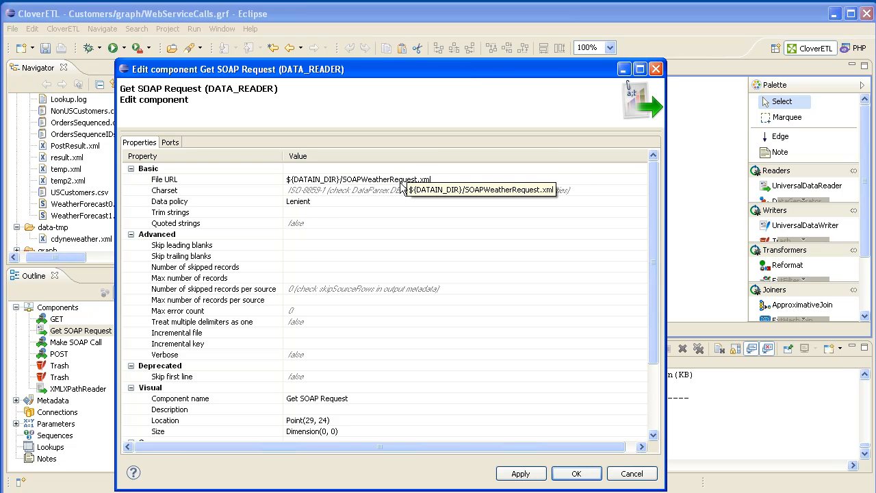
pyautogui.click(619, 475)
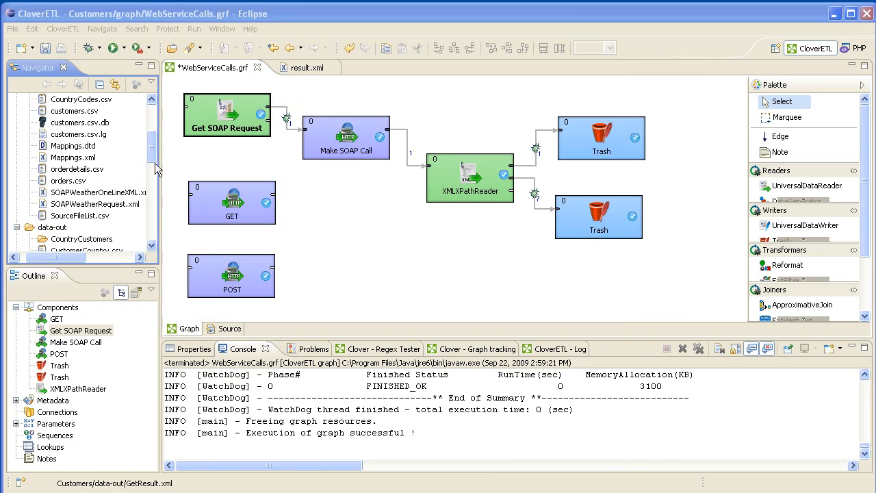
# Open SOAPWeatherRequest.xml from data-in, examine the ZIP element in its XML source, and close the file
pyautogui.moveTo(155, 152); pyautogui.dragTo(154, 173)
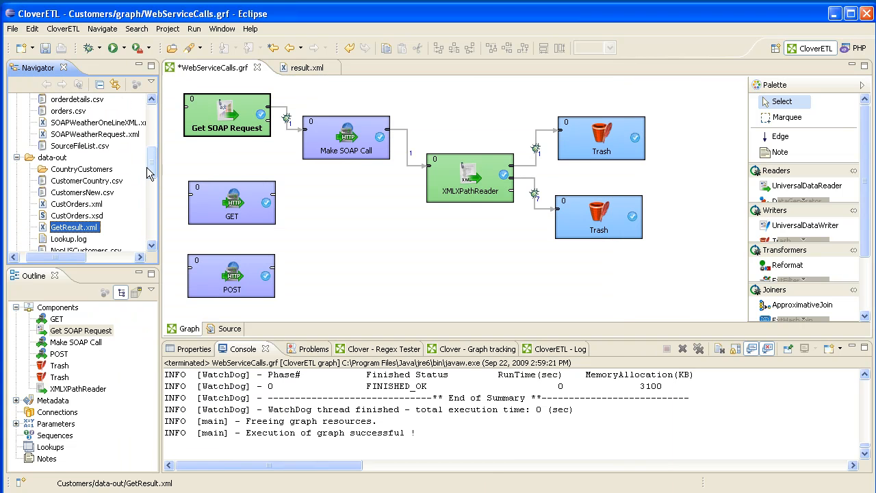
pyautogui.doubleClick(93, 134)
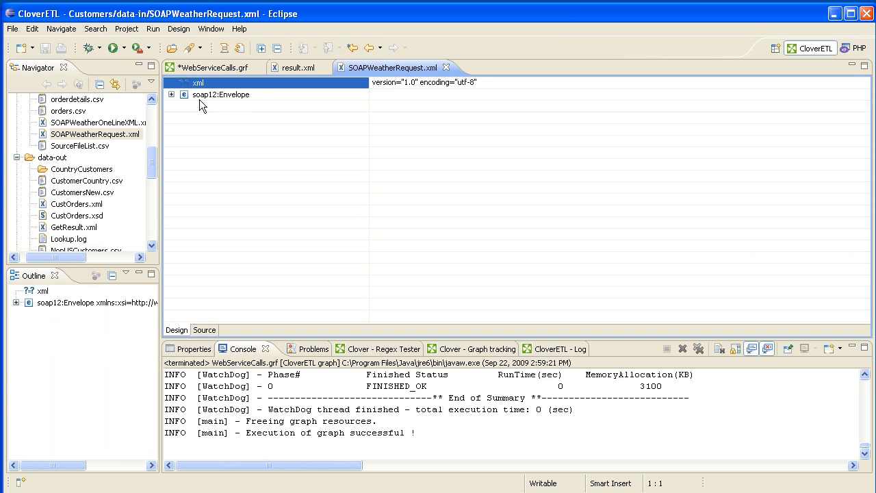
pyautogui.click(204, 332)
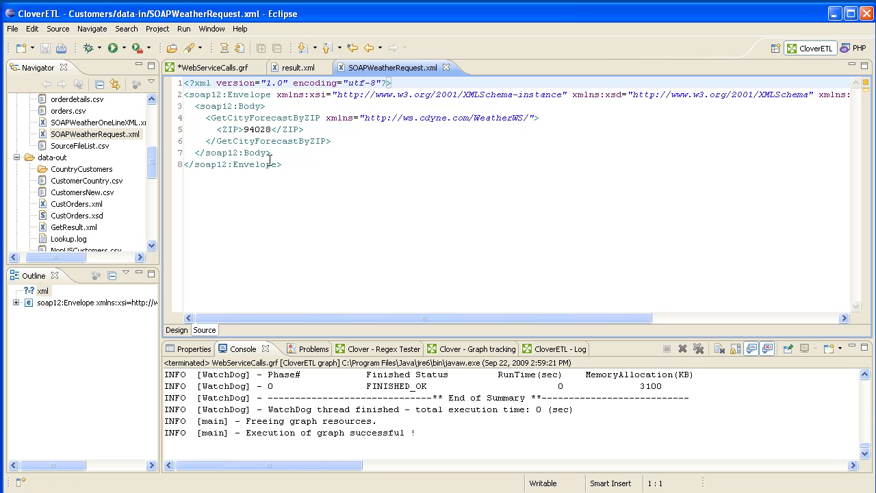
pyautogui.doubleClick(257, 129)
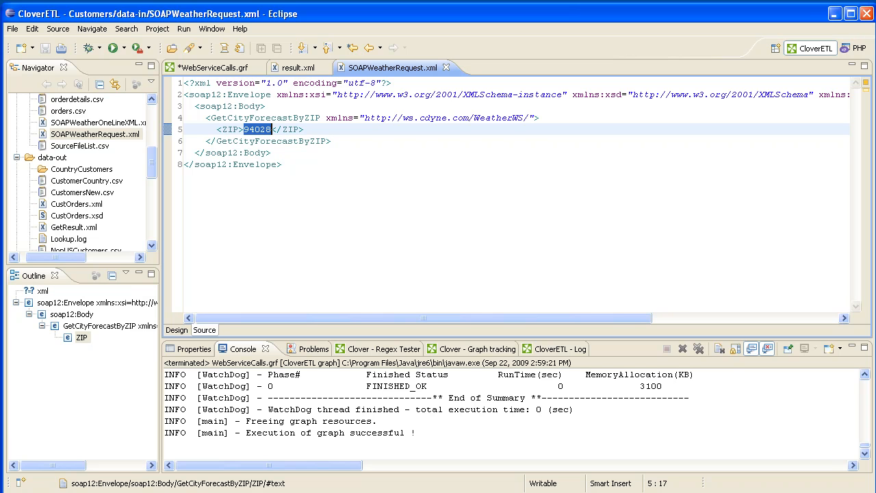
pyautogui.click(446, 67)
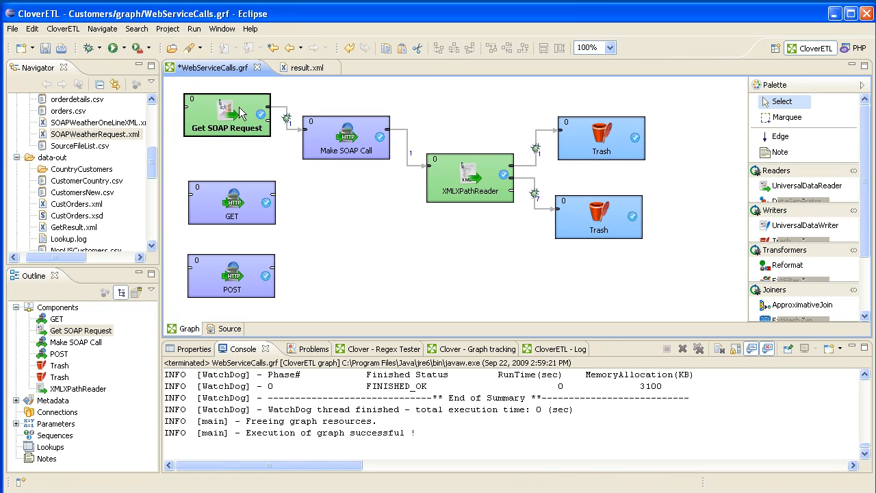
# Open the Make SOAP Call component's properties and check the choices for its input field
pyautogui.doubleClick(350, 137)
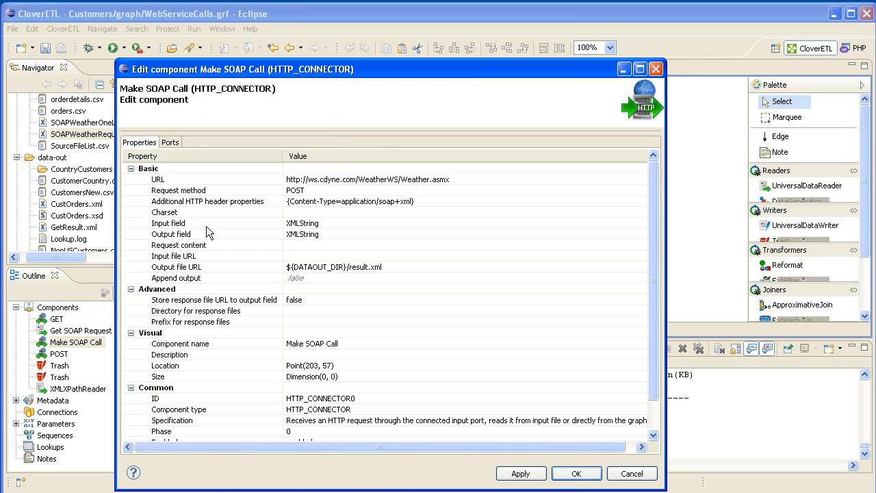
pyautogui.click(304, 224)
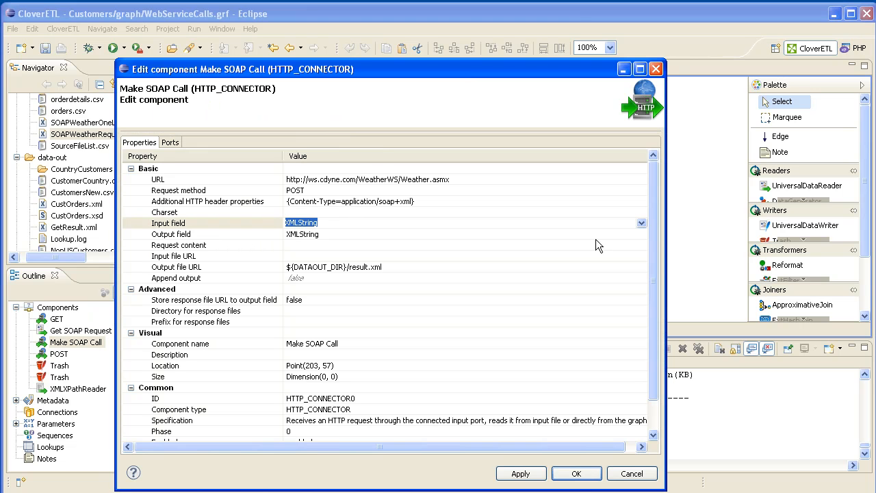
pyautogui.click(640, 223)
pyautogui.click(641, 223)
# Remove ${DATAOUT_DIR}/result.xml from the Make SOAP Call component's output file URL
pyautogui.click(342, 268)
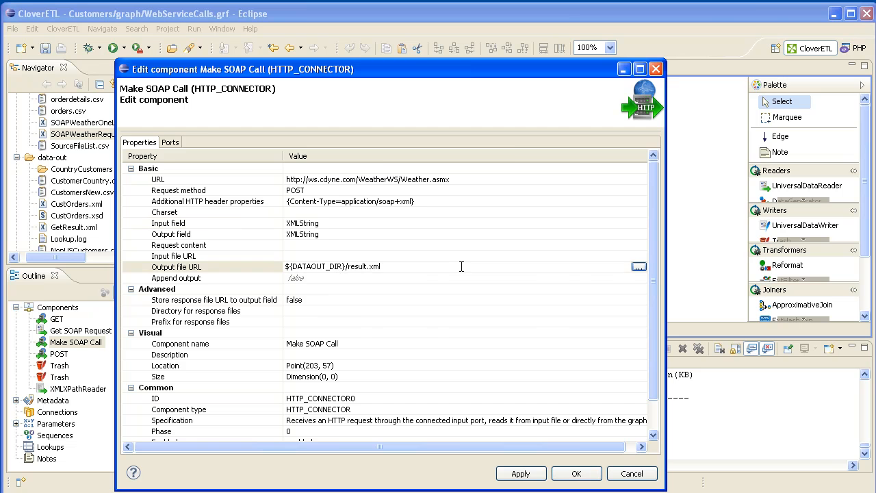
pyautogui.click(644, 267)
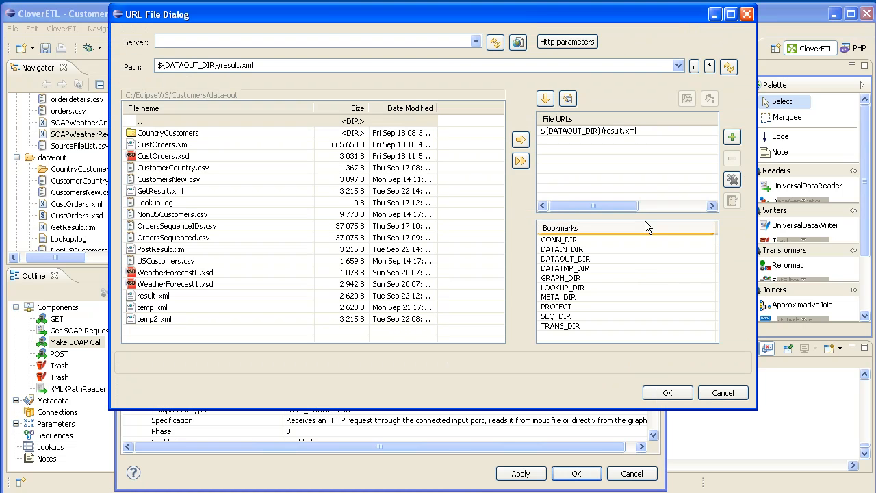
pyautogui.click(619, 130)
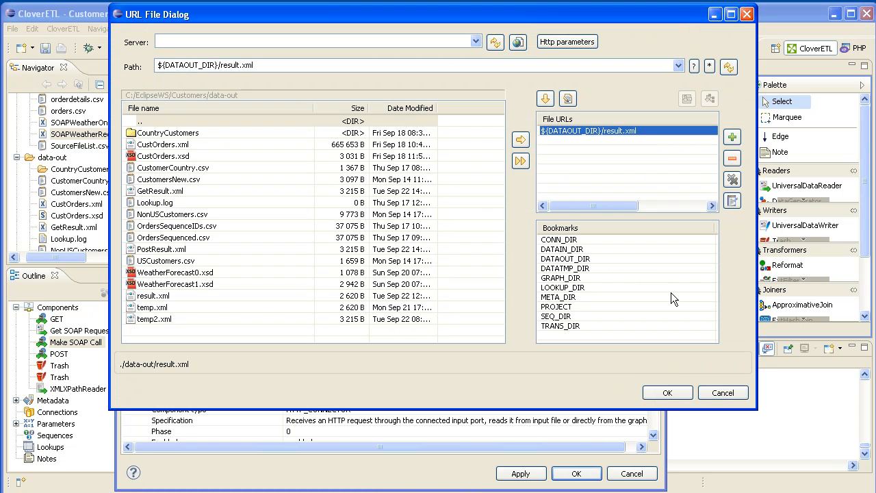
pyautogui.click(731, 158)
pyautogui.click(658, 395)
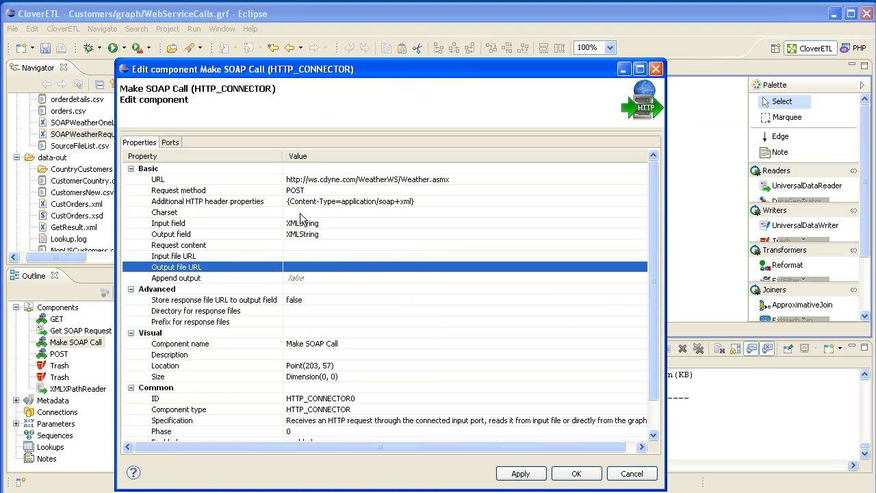
# Review the Make SOAP Call component's service URL and its additional HTTP header properties
pyautogui.click(373, 180)
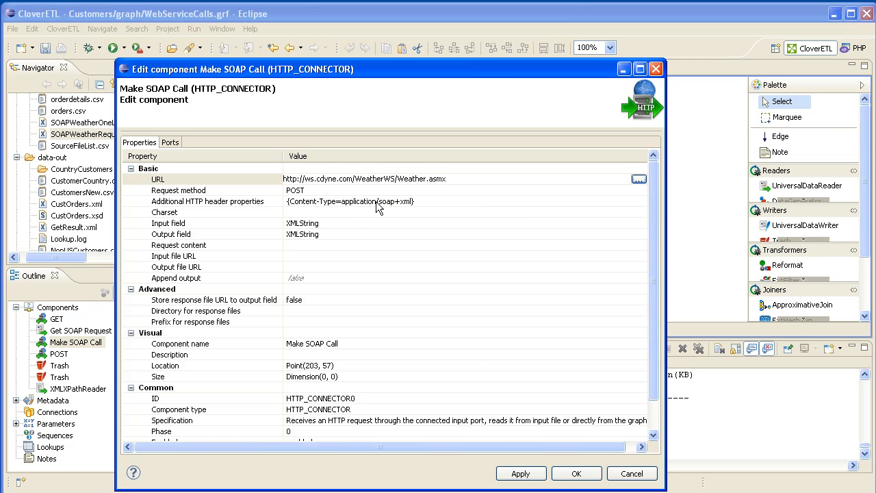
pyautogui.click(465, 209)
pyautogui.click(485, 204)
pyautogui.click(640, 202)
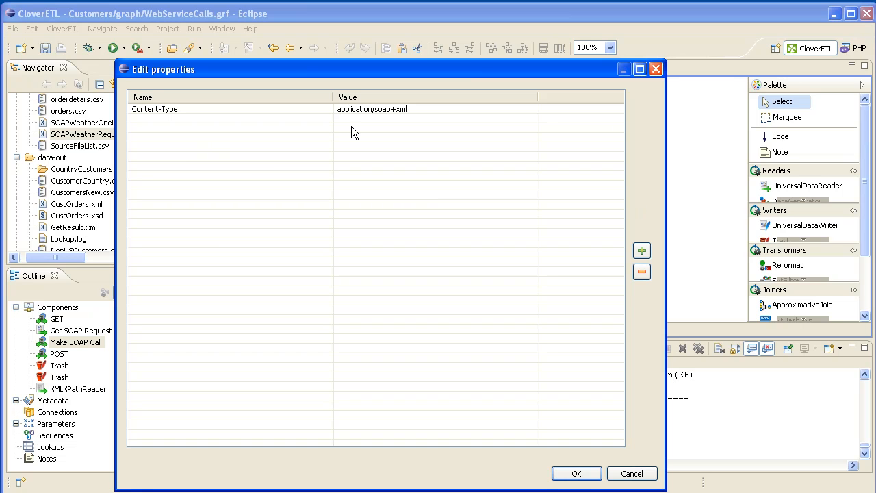
pyautogui.click(576, 479)
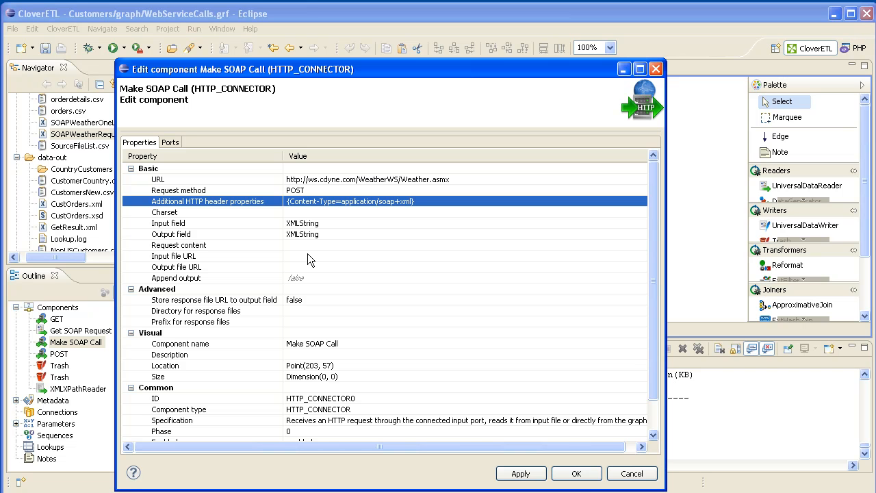
# Accept the Make SOAP Call component's changes and run the WebServiceCalls graph
pyautogui.click(577, 477)
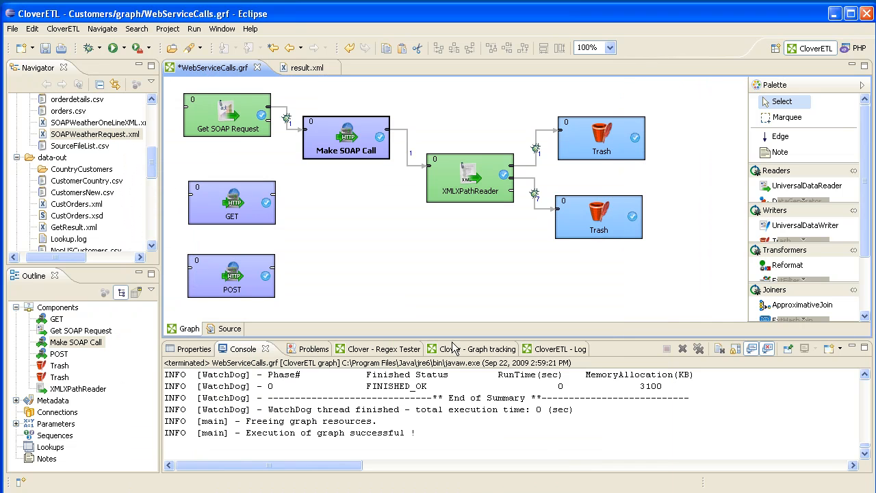
pyautogui.click(112, 48)
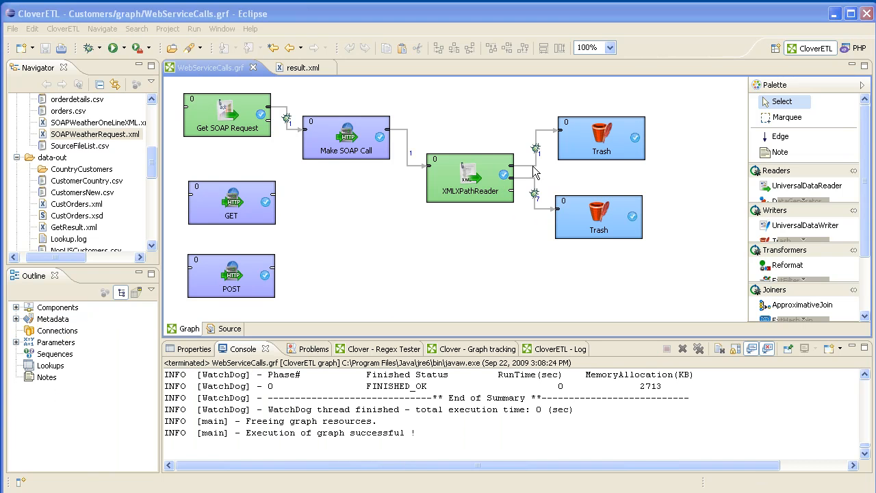
# Open the XMLXPathReader component's mapping in a widened editor and examine its namespacePaths attribute
pyautogui.doubleClick(463, 179)
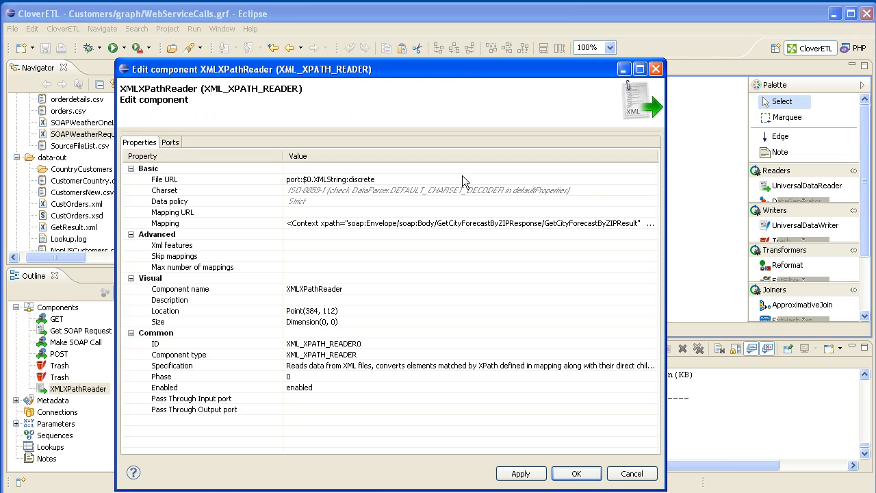
pyautogui.click(460, 224)
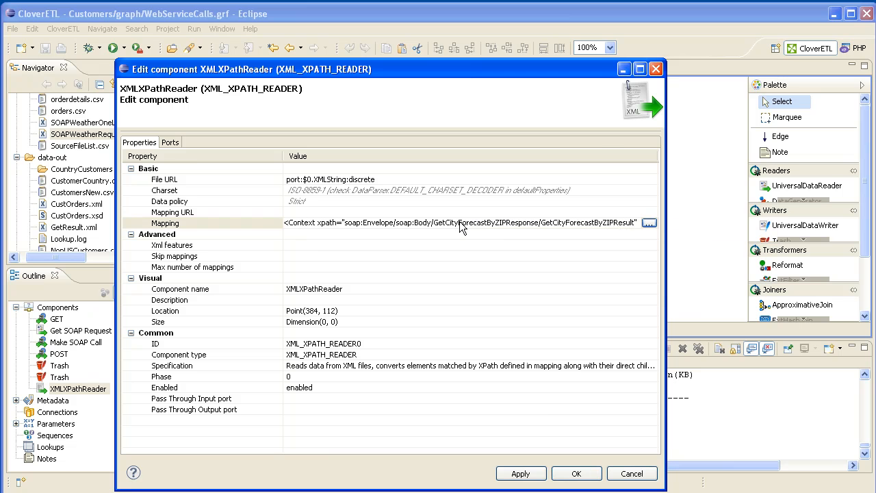
pyautogui.click(648, 223)
pyautogui.moveTo(573, 350); pyautogui.dragTo(843, 341)
pyautogui.click(427, 286)
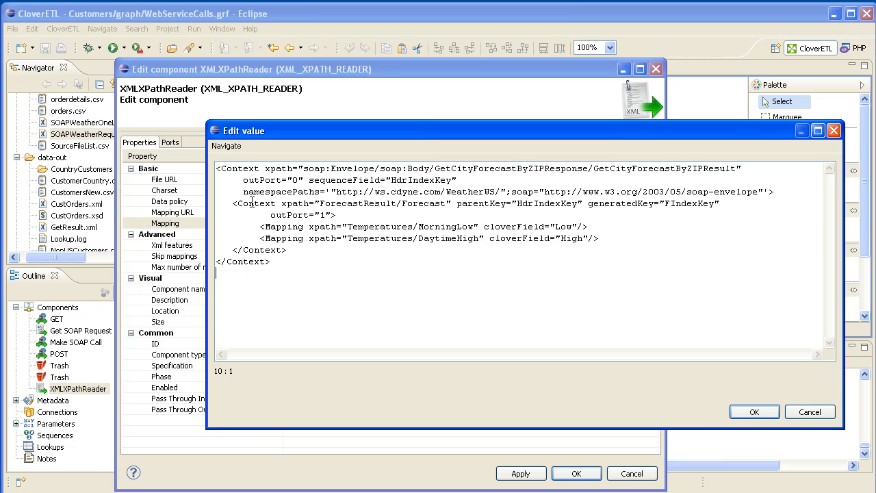
pyautogui.moveTo(243, 192); pyautogui.dragTo(628, 206)
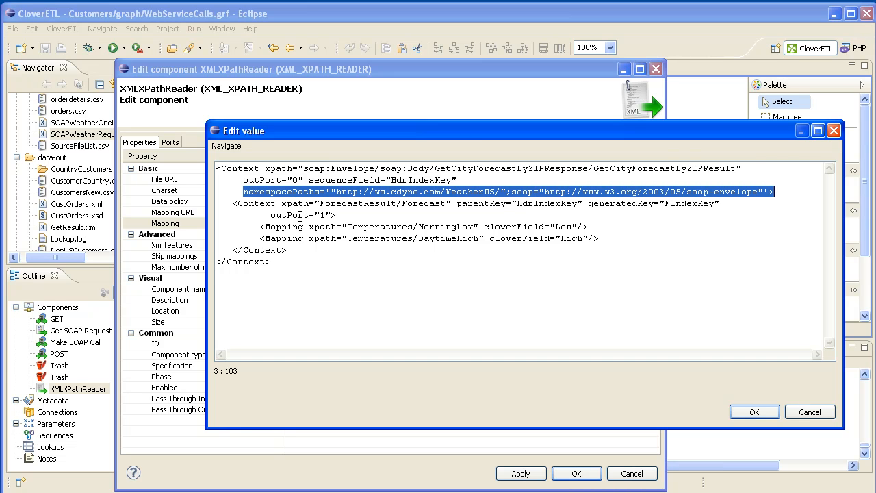
pyautogui.click(799, 412)
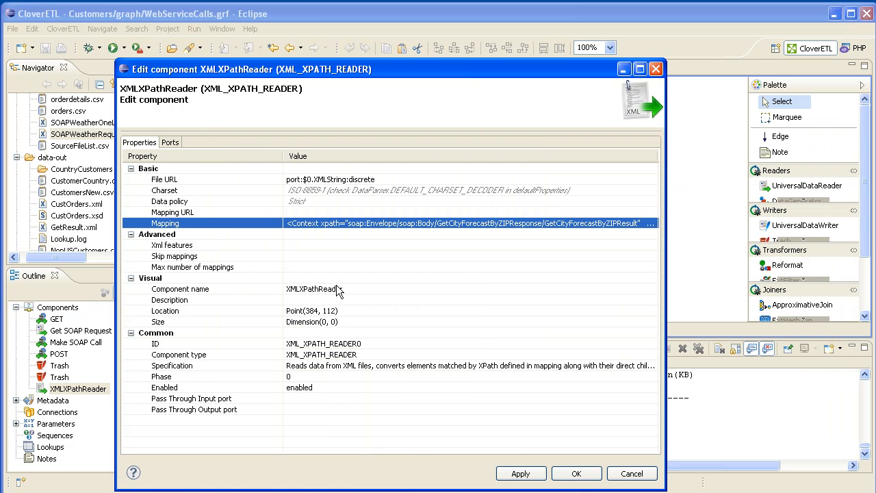
# Reopen the XMLXPathReader mapping and examine the outPort="0" attribute and the nested ForecastResult/Forecast context
pyautogui.click(341, 225)
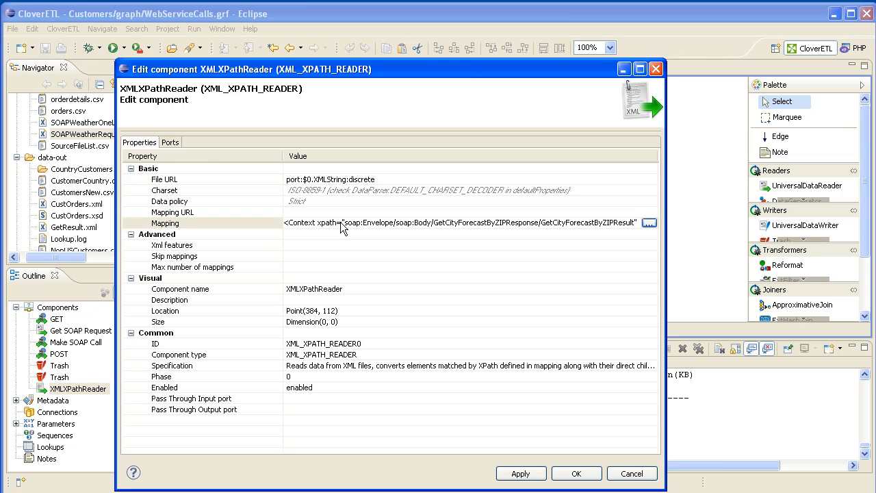
pyautogui.click(648, 223)
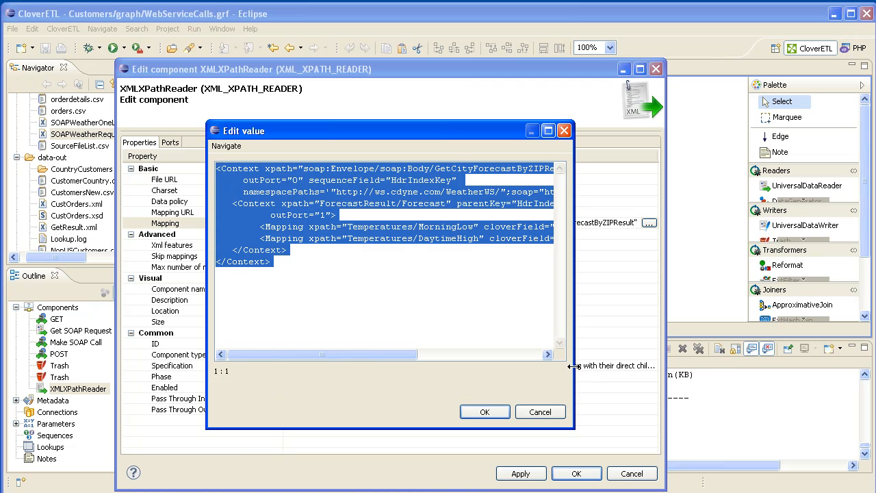
pyautogui.moveTo(574, 354); pyautogui.dragTo(791, 354)
pyautogui.click(516, 305)
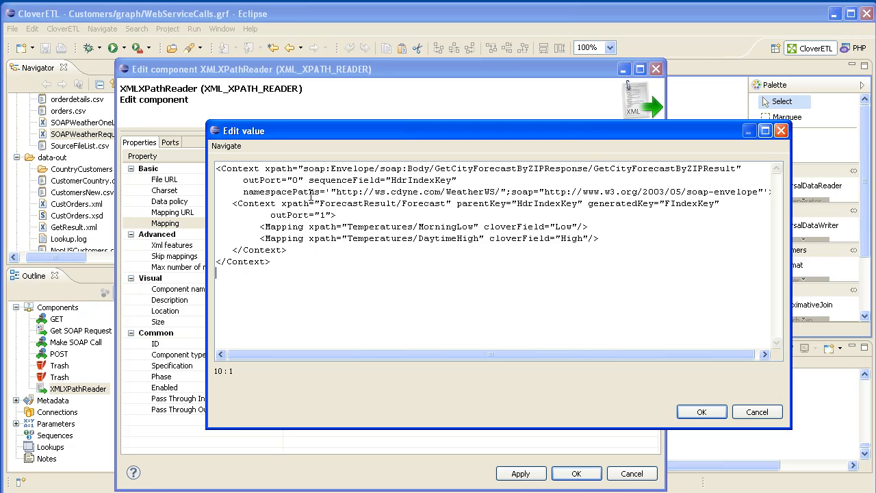
pyautogui.moveTo(303, 180); pyautogui.dragTo(243, 180)
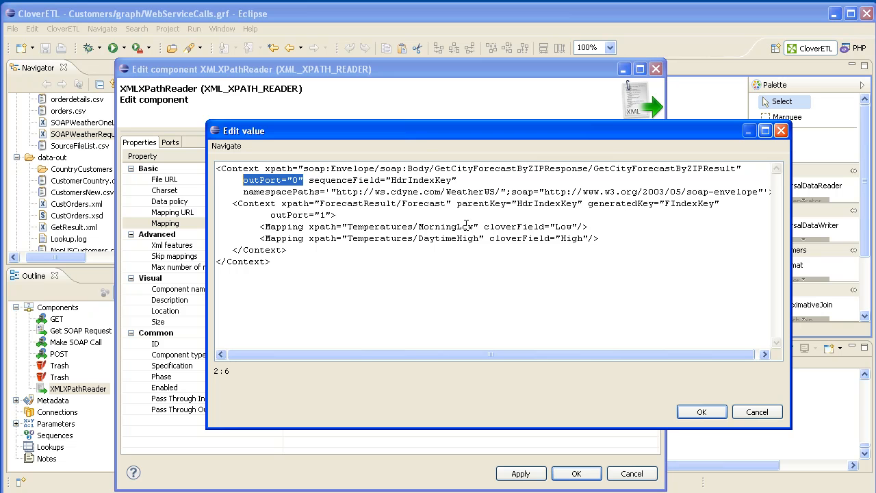
pyautogui.moveTo(319, 204); pyautogui.dragTo(445, 204)
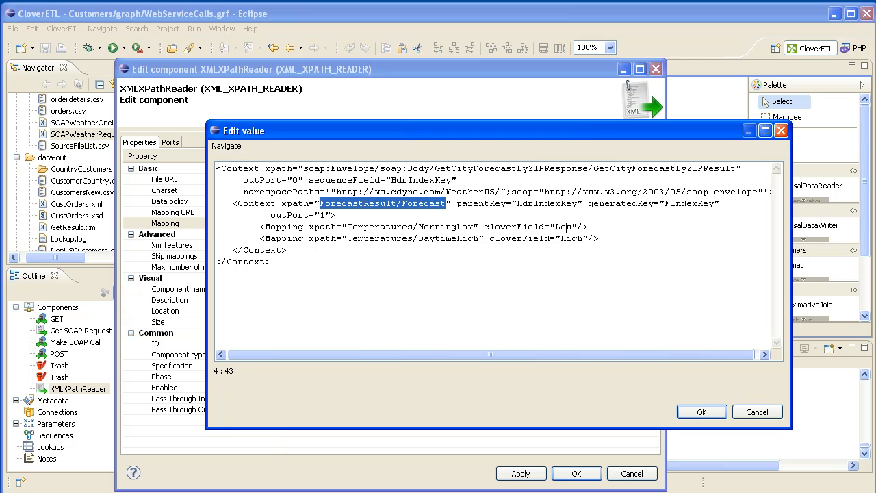
pyautogui.click(701, 413)
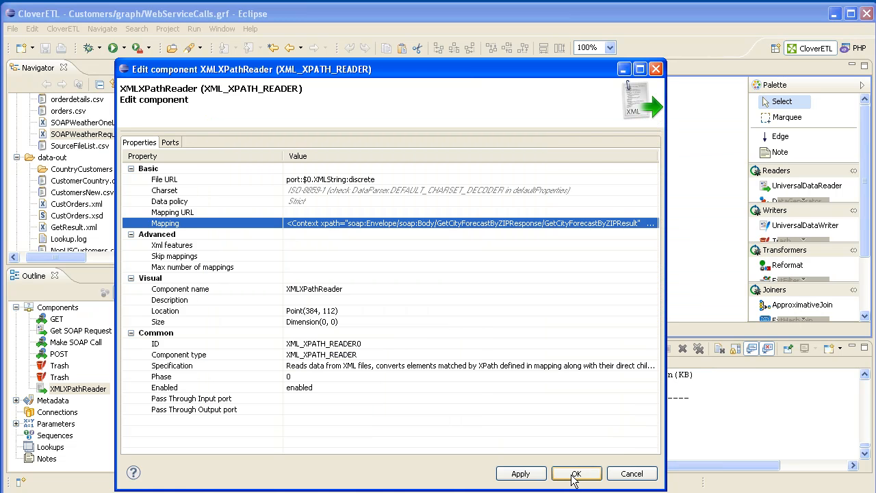
pyautogui.click(575, 473)
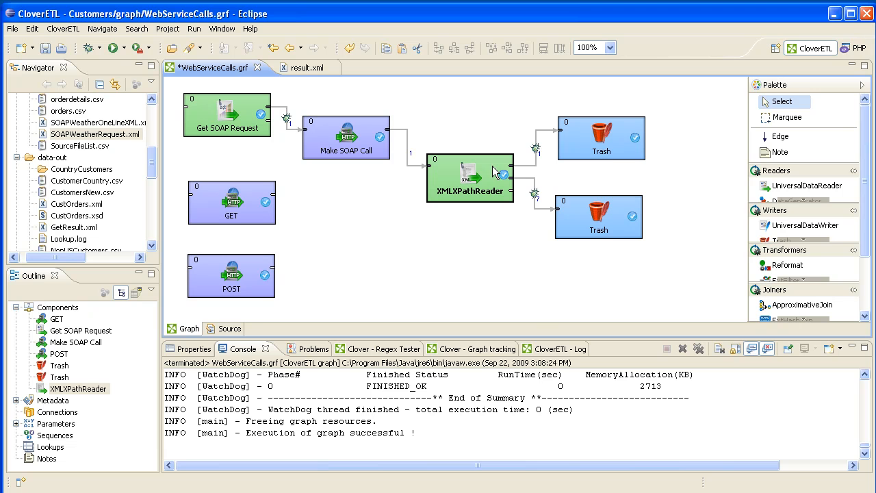
# View the debug data on the edge from XMLXPathReader's first output port to the upper Trash component
pyautogui.rightClick(535, 147)
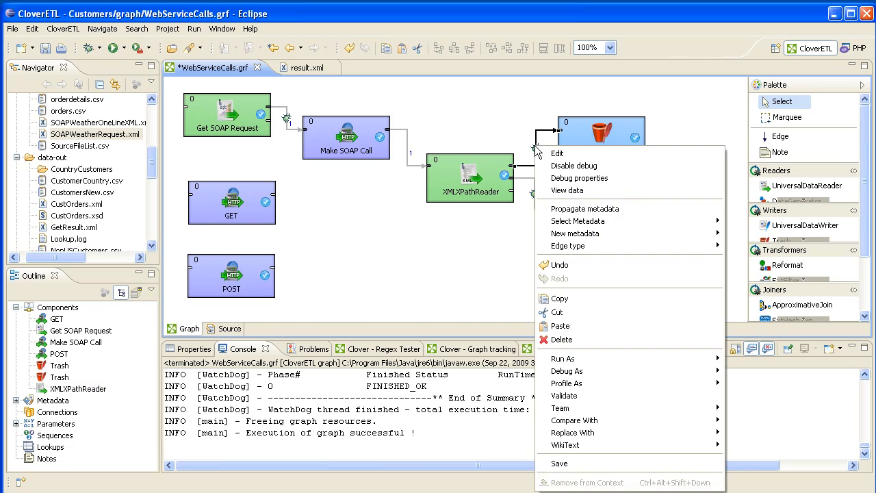
pyautogui.click(557, 190)
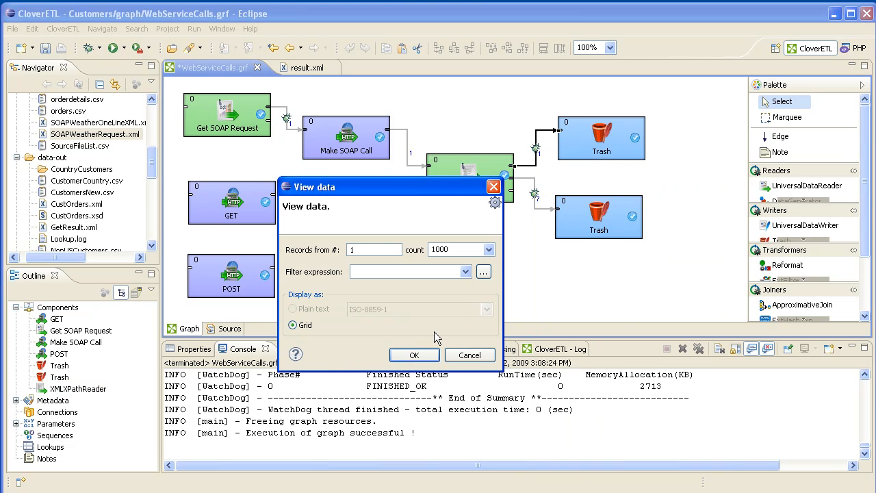
pyautogui.click(410, 356)
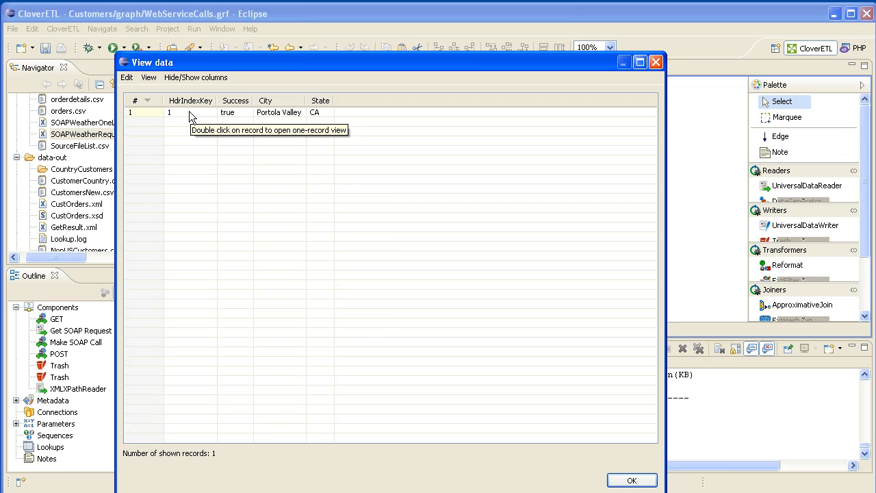
pyautogui.click(624, 480)
# View the debug data on the edge from XMLXPathReader's second output port to the lower Trash component
pyautogui.rightClick(534, 194)
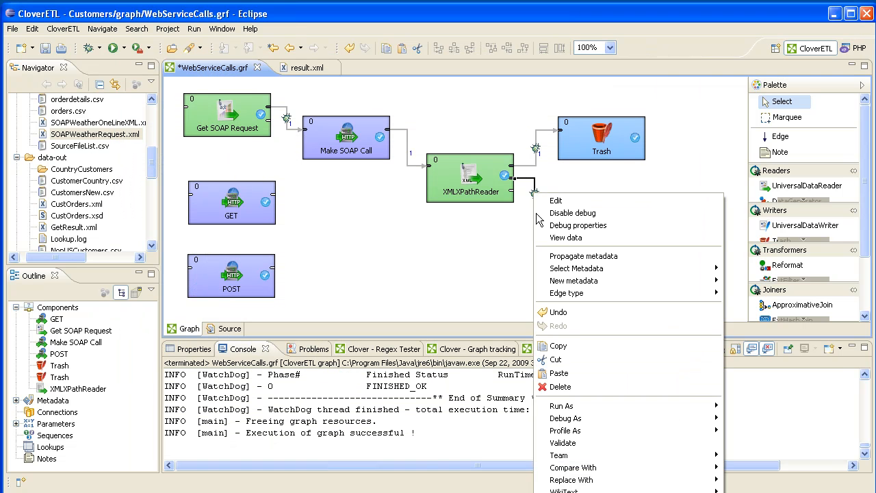
pyautogui.click(546, 238)
pyautogui.click(414, 354)
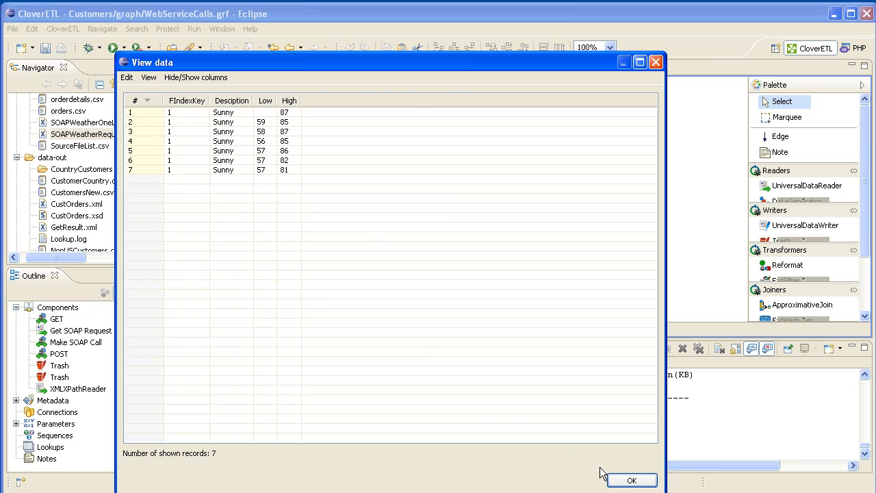
pyautogui.click(632, 480)
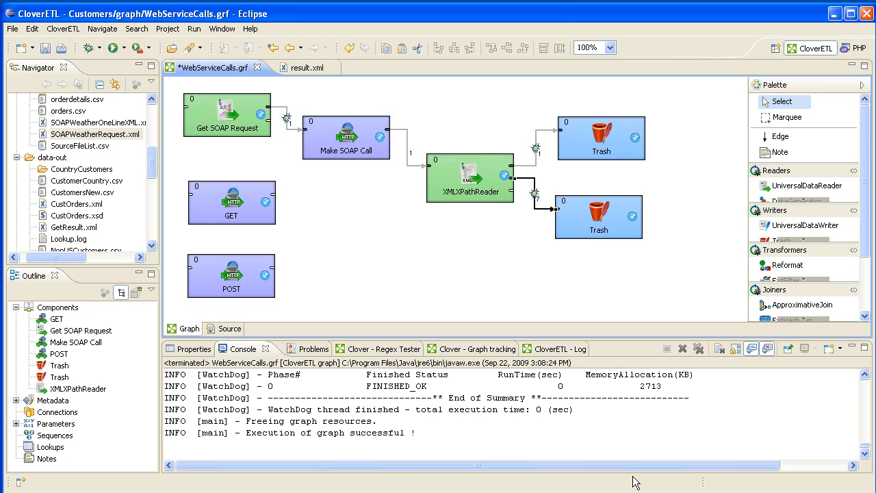